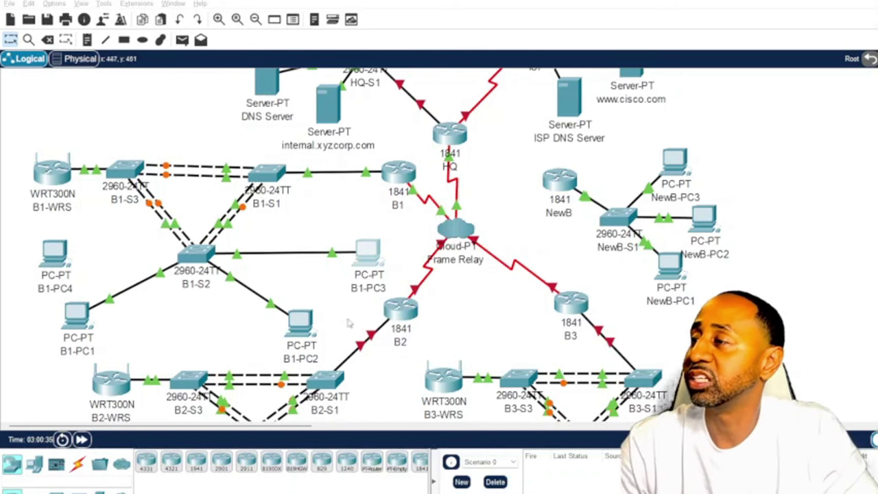
- Look over the network topology, examining the B1 branch and the device details of B1-PC2
scroll(327, 294, up, 3)
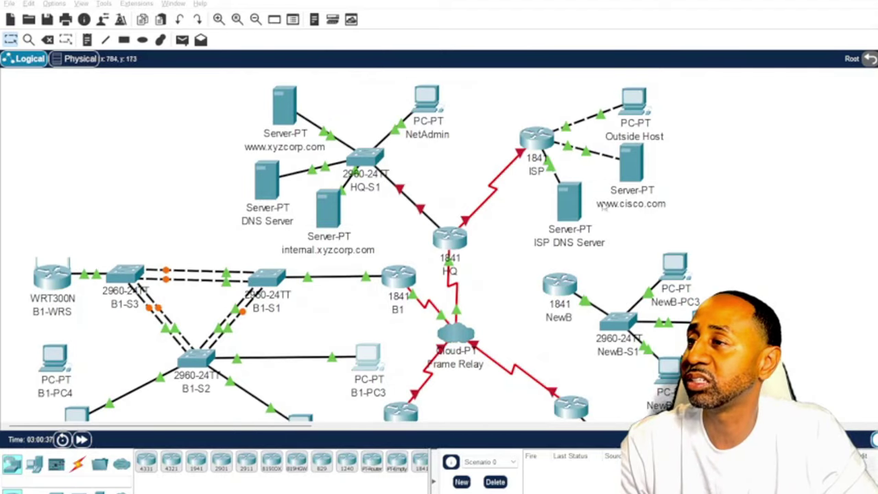
scroll(254, 336, down, 5)
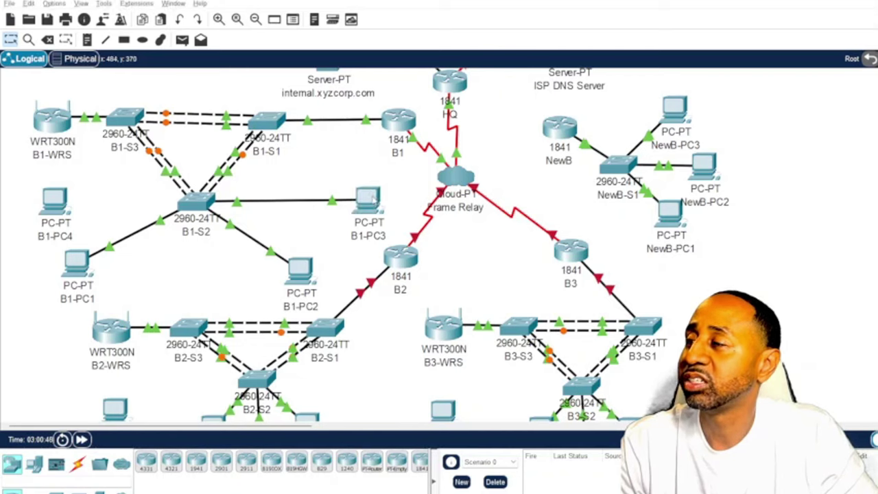
mouse_move(373, 199)
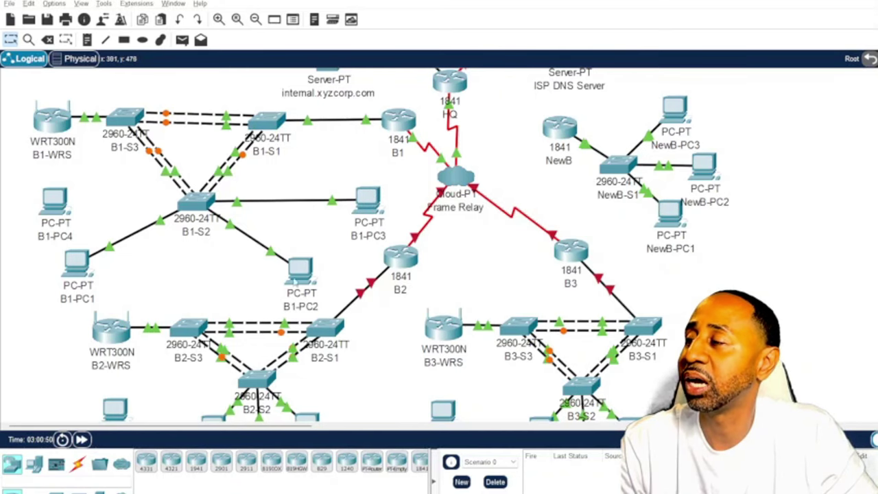
mouse_move(305, 273)
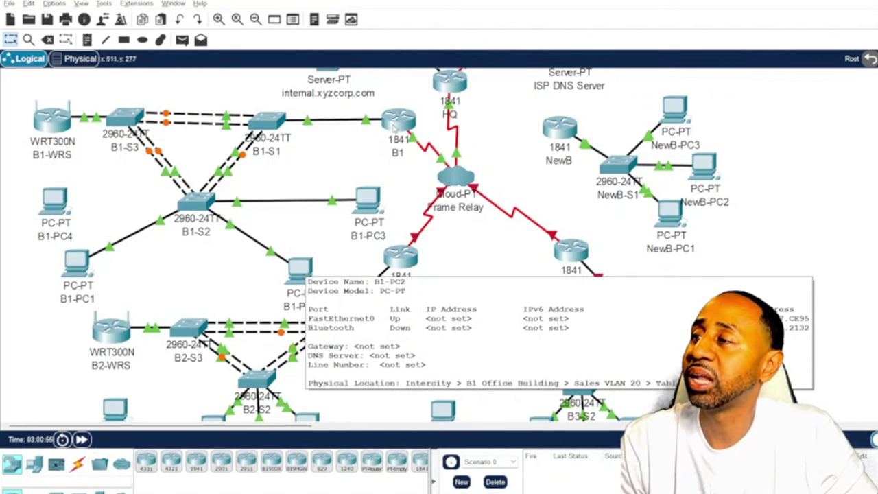
mouse_move(397, 125)
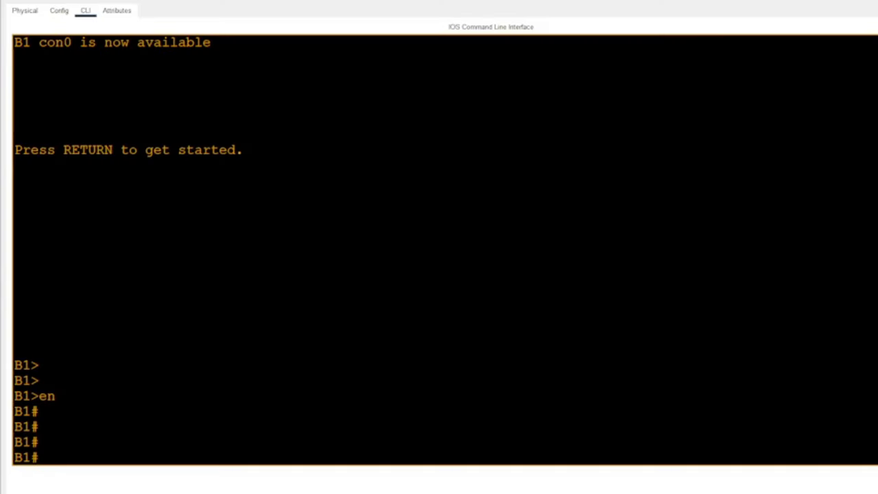
- Switch to the PT Activity instructions and read Task 10, Step 1 on configuring DHCP pools for each VLAN
key(alt+Tab)
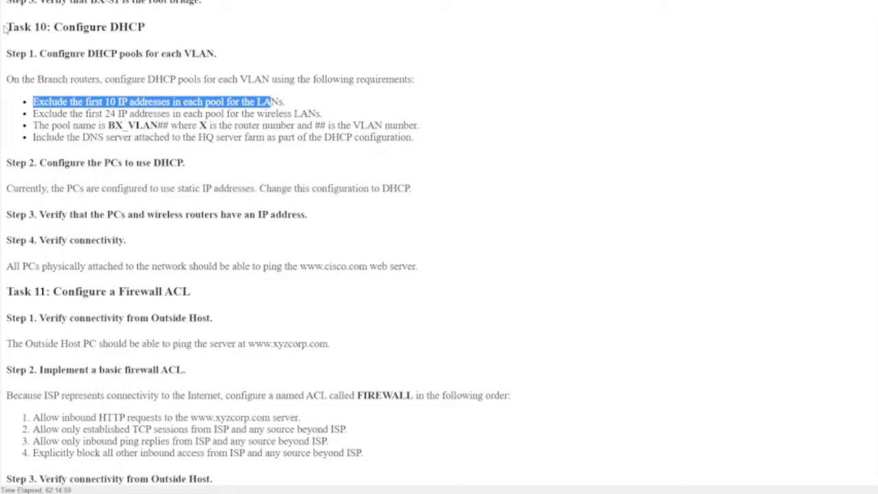
drag(7, 29, 175, 32)
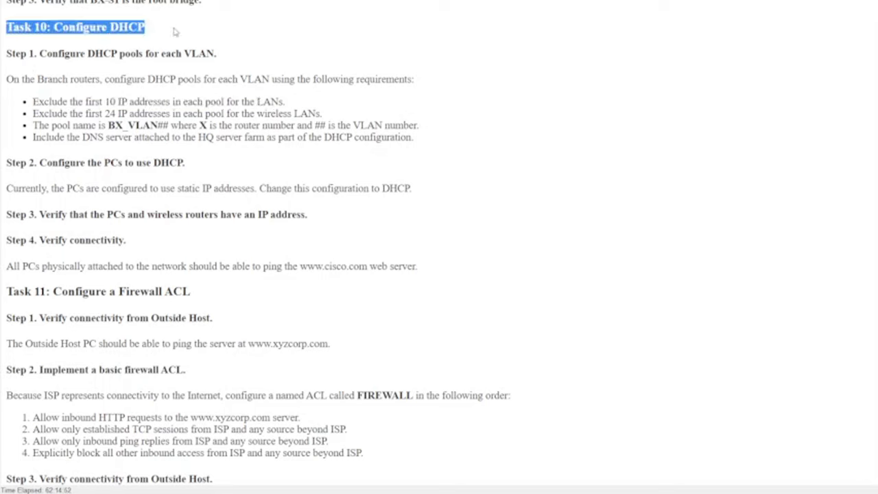
drag(7, 55, 209, 65)
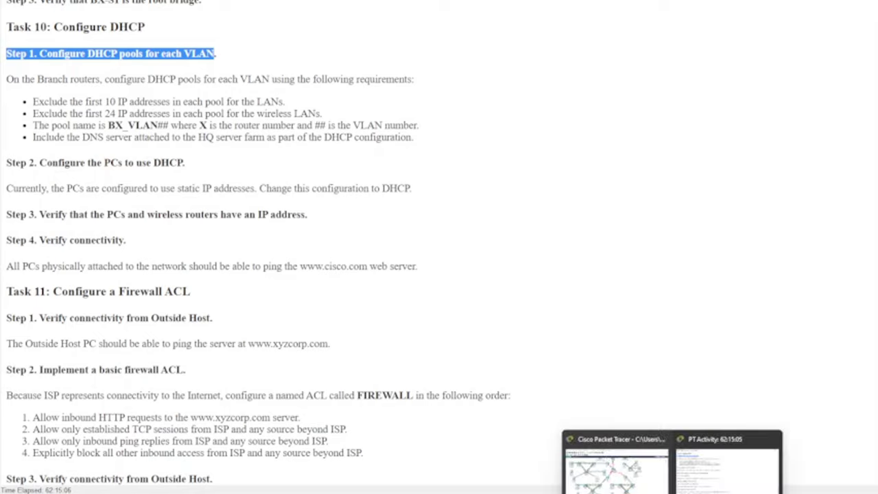
- Return to the topology, slightly reposition B1-PC1, B1-PC2 and B1-PC3 around switch B1-S2, and check B1-PC2's physical location
click(624, 466)
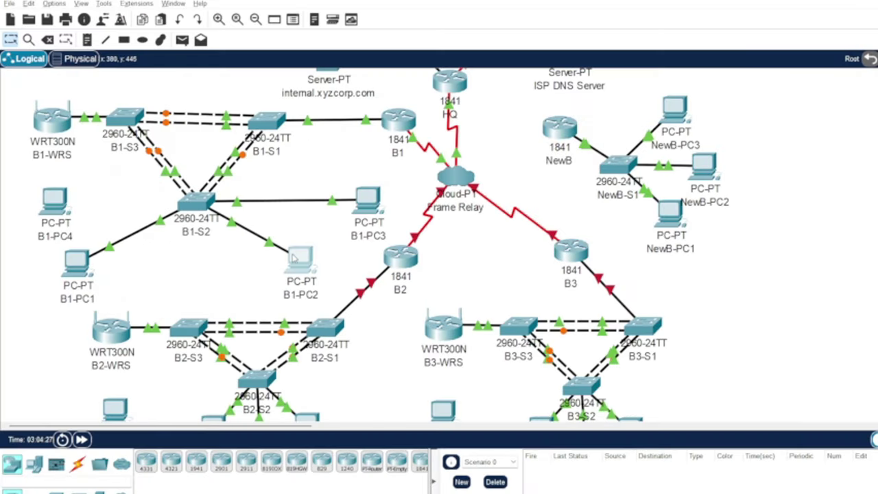
drag(293, 258, 306, 272)
drag(370, 197, 366, 200)
drag(75, 267, 76, 265)
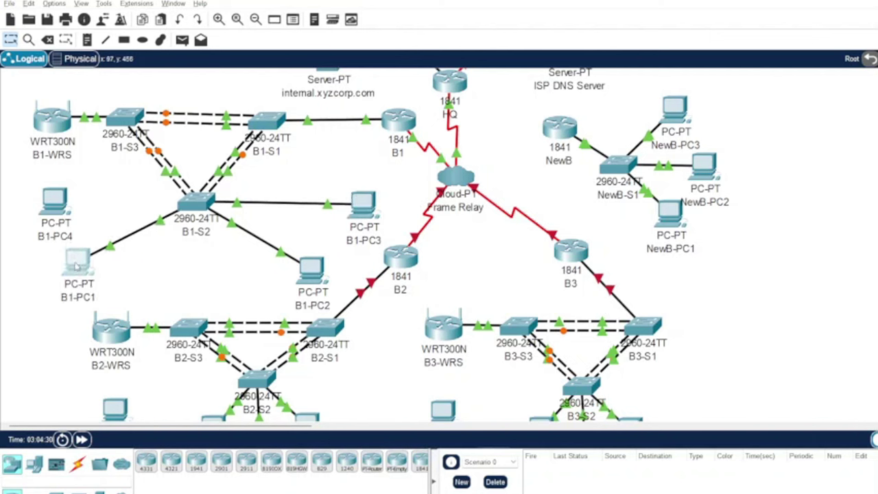
drag(369, 211, 371, 204)
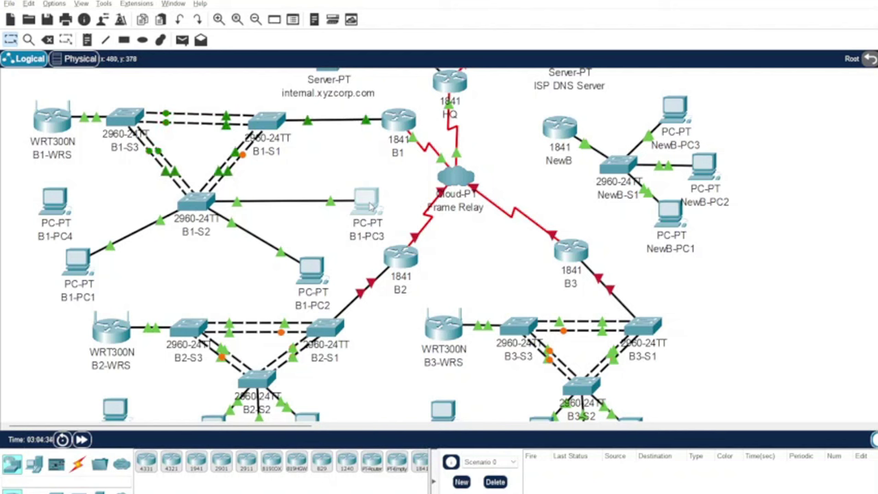
mouse_move(310, 273)
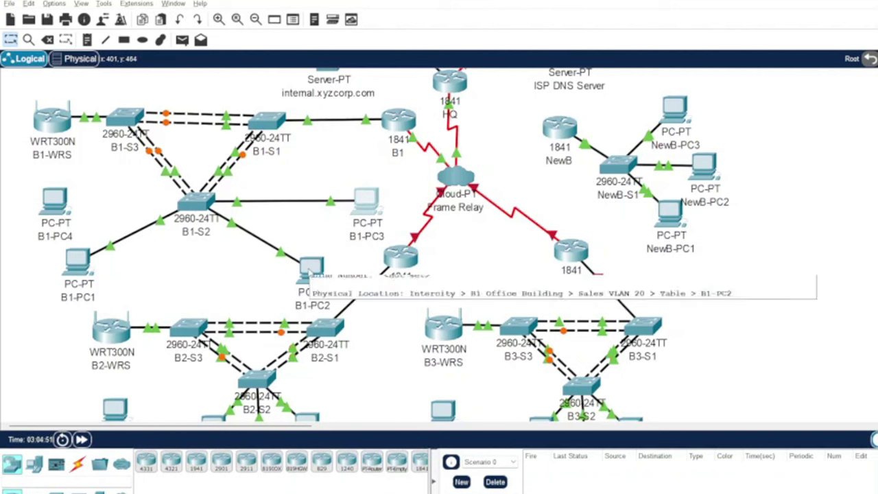
- Review the branch router addressing table and the VLAN configuration and port mappings in the PT Activity instructions
mouse_move(720, 490)
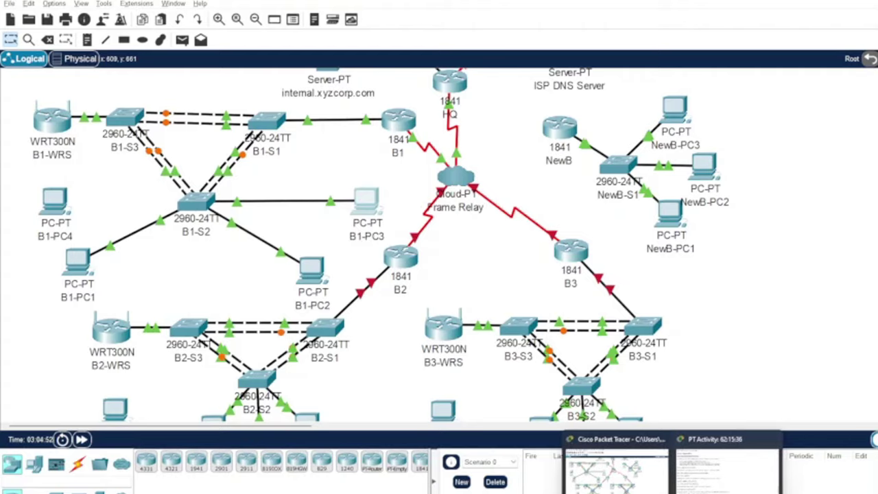
click(741, 453)
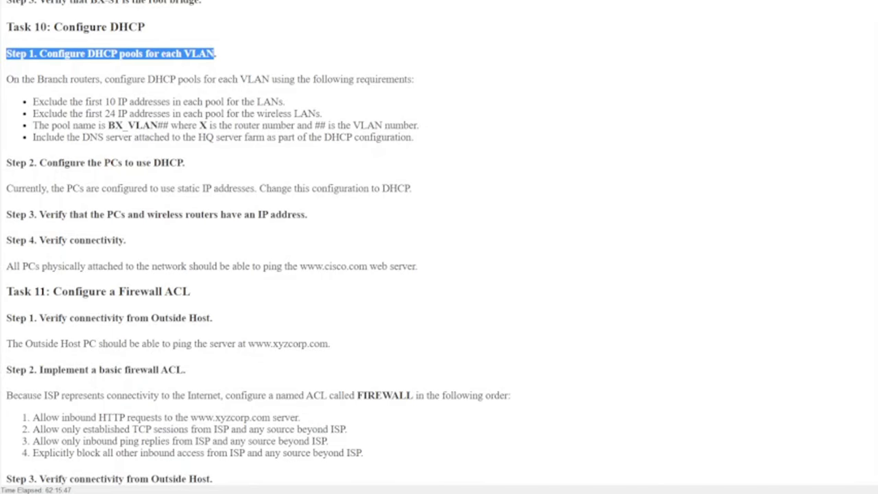
key(Home)
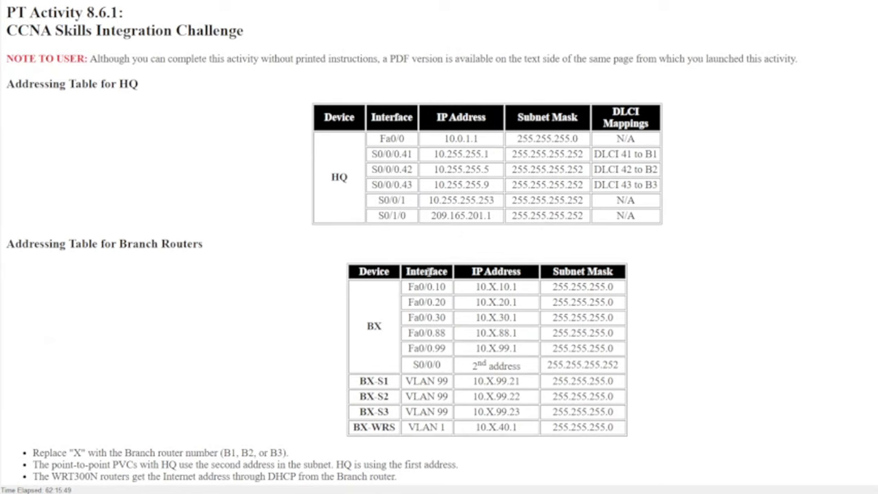
scroll(343, 333, down, 3)
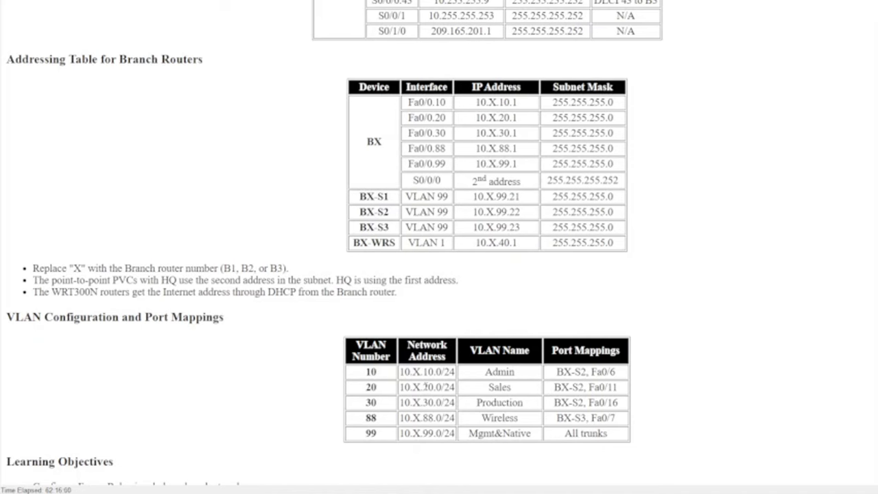
click(657, 472)
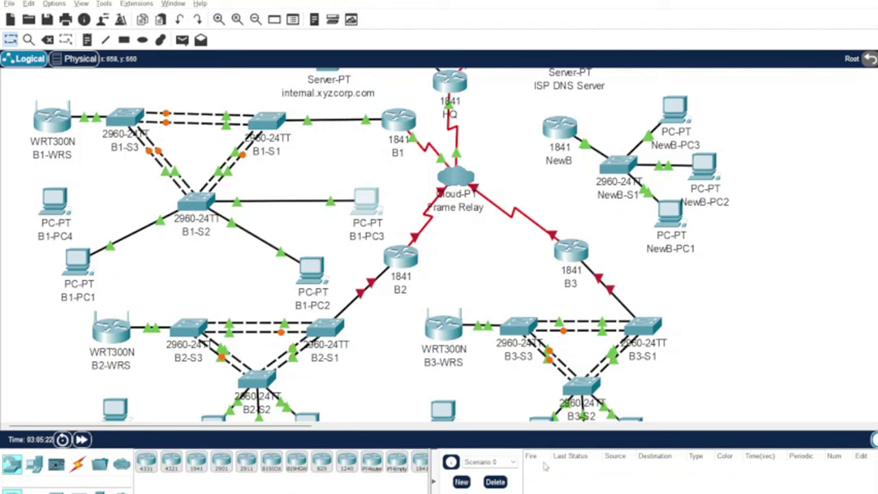
mouse_move(672, 491)
click(696, 488)
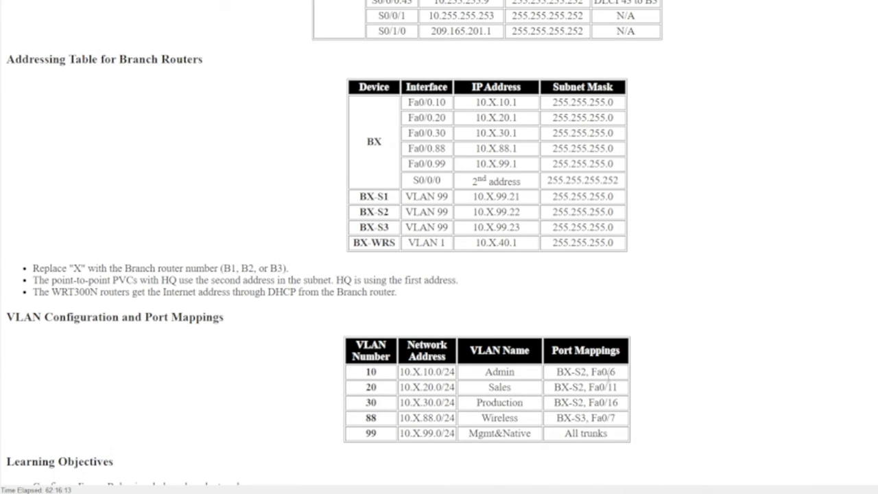
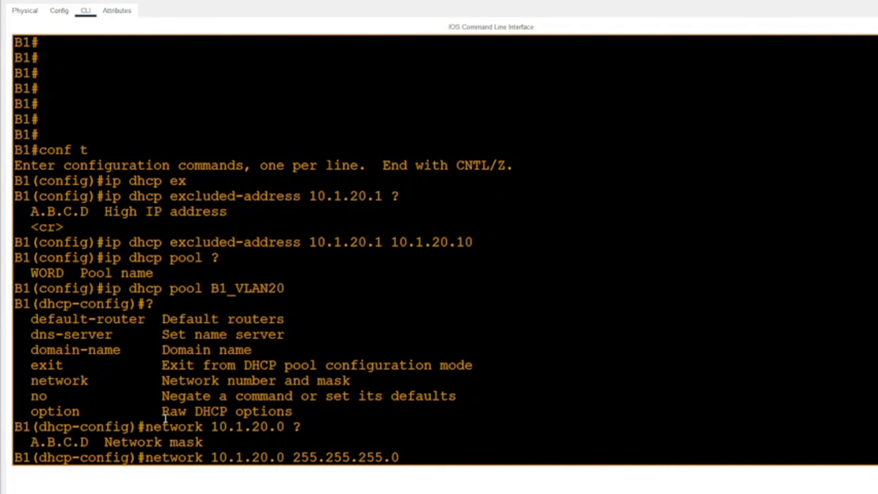
- Assign network 10.1.20.0 255.255.255.0 to the B1_VLAN20 DHCP pool on router B1 and review its excluded-address command
key(Return)
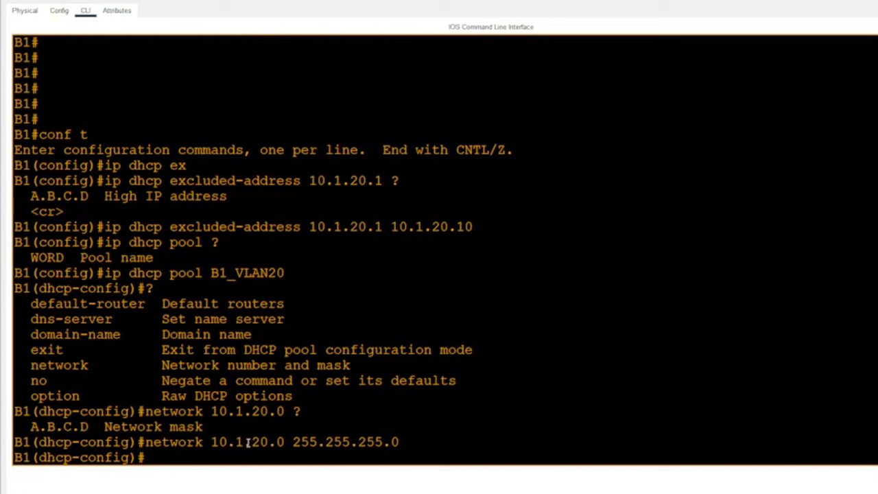
drag(485, 227, 307, 227)
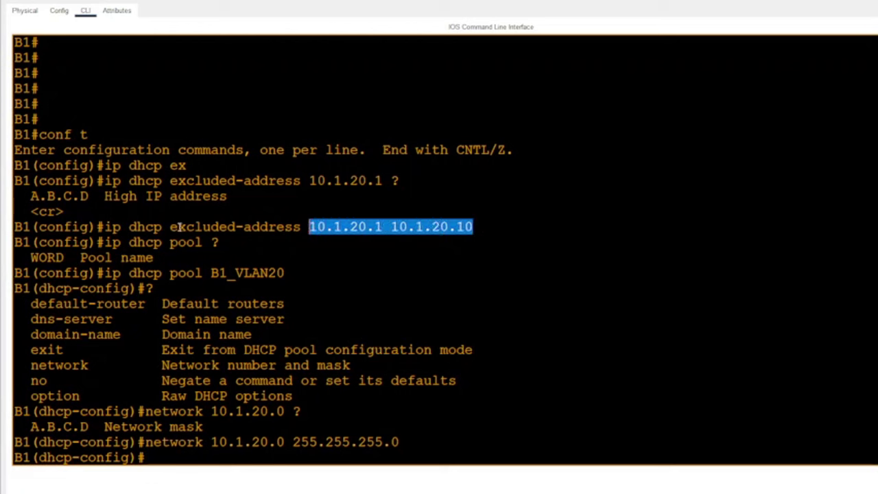
drag(177, 227, 285, 227)
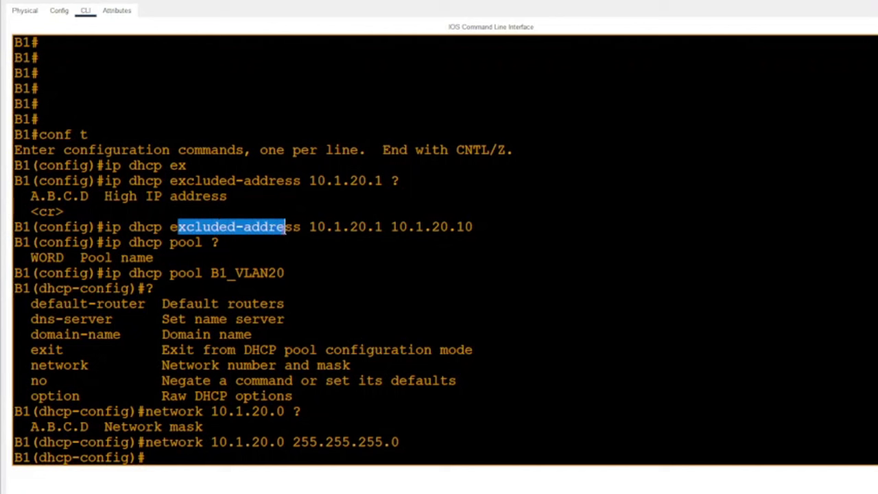
click(197, 454)
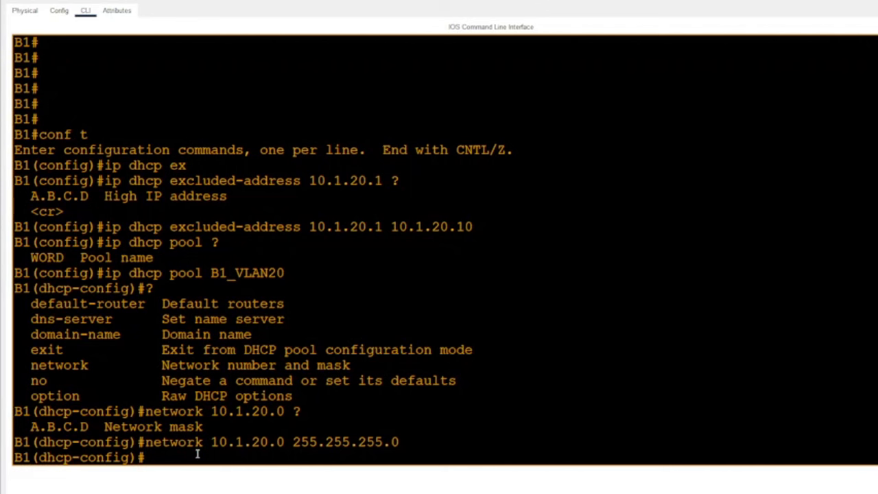
- Set the default-router of the B1_VLAN20 DHCP pool to 10.1.20.1
text(defau)
key(Tab)
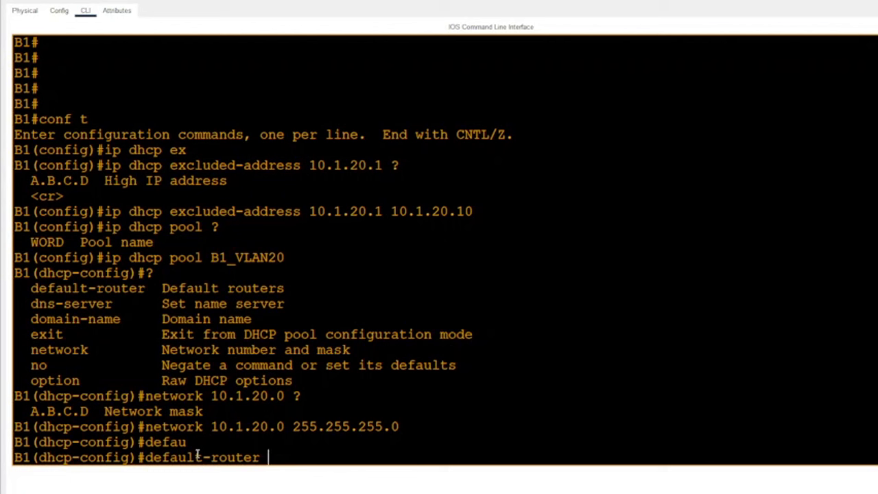
text(10.1.20.1)
key(Return)
- Show B1's brief interface IP list without unassigned entries and compare it with the pool's network, default-router and dns-server commands
text(do sh ip in)
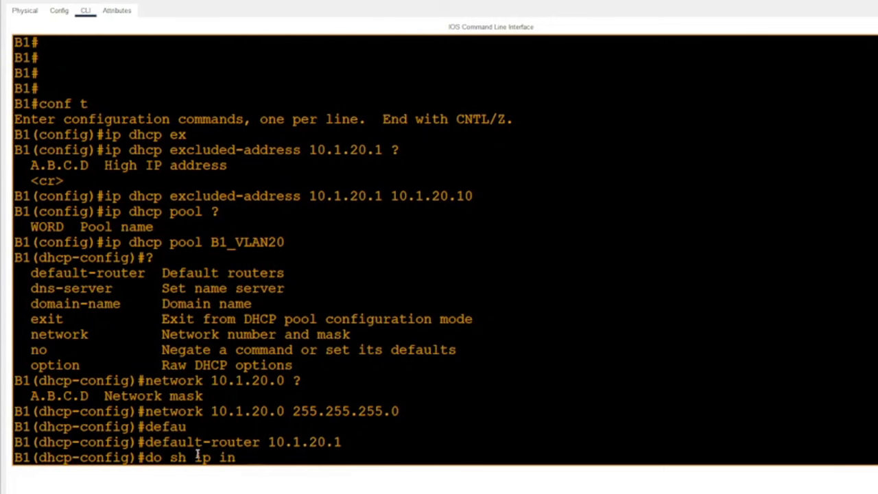
text(t bri | e un)
key(Return)
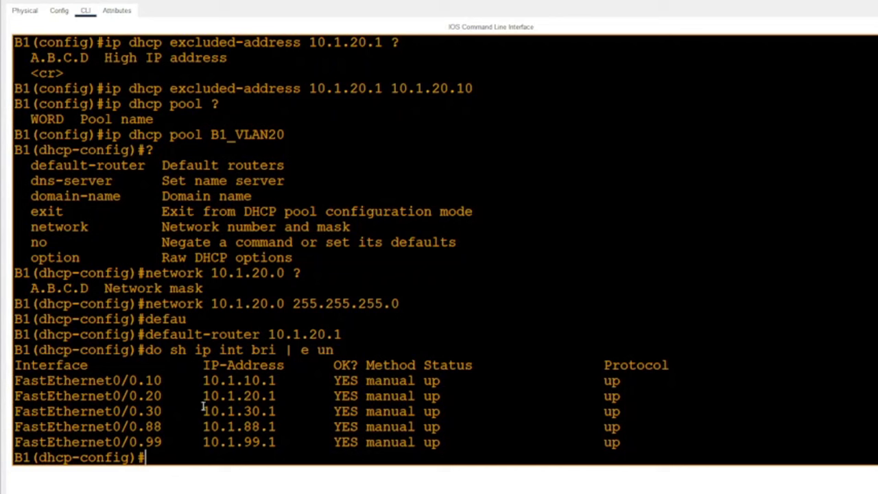
key(Return)
key(Return)
key(Return)
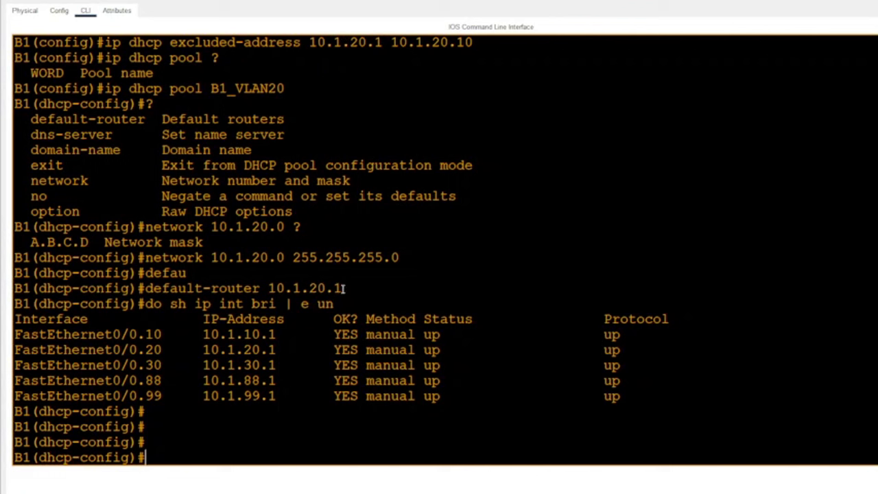
drag(345, 288, 146, 288)
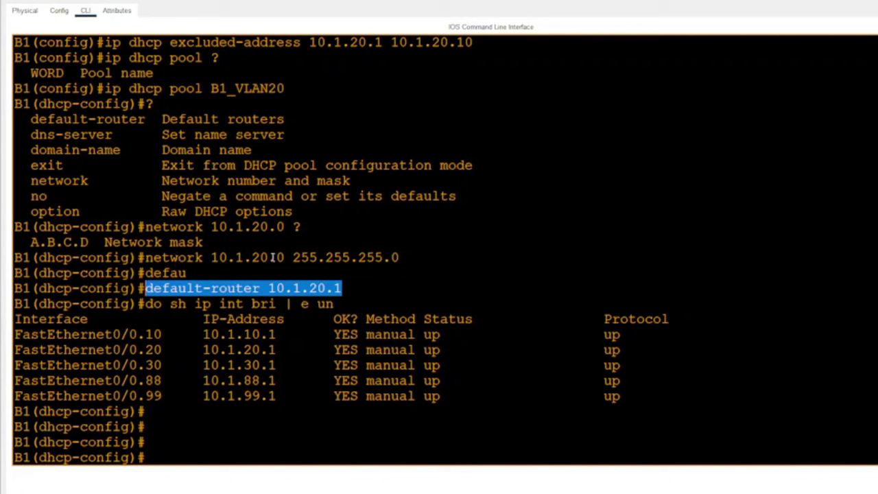
drag(391, 257, 220, 255)
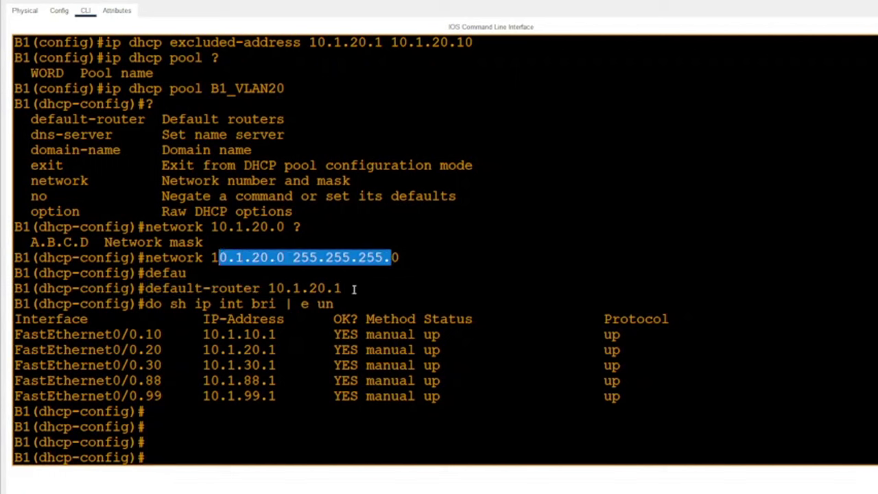
drag(353, 289, 268, 288)
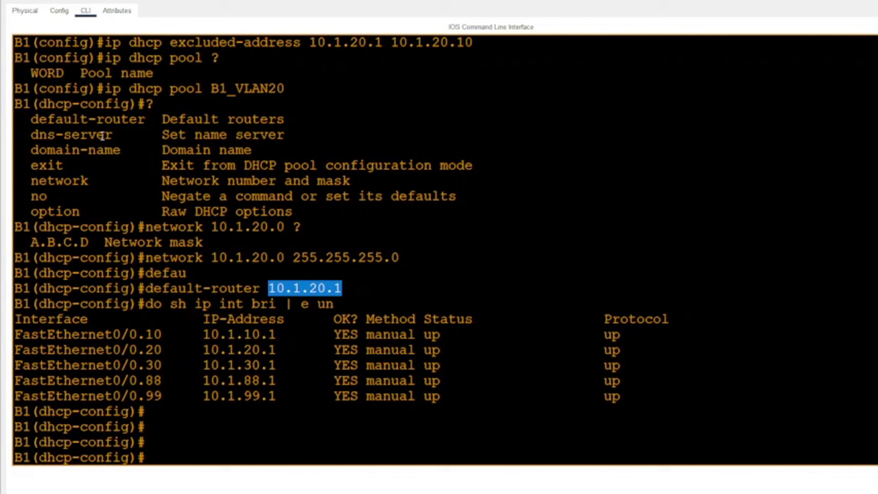
drag(105, 135, 30, 135)
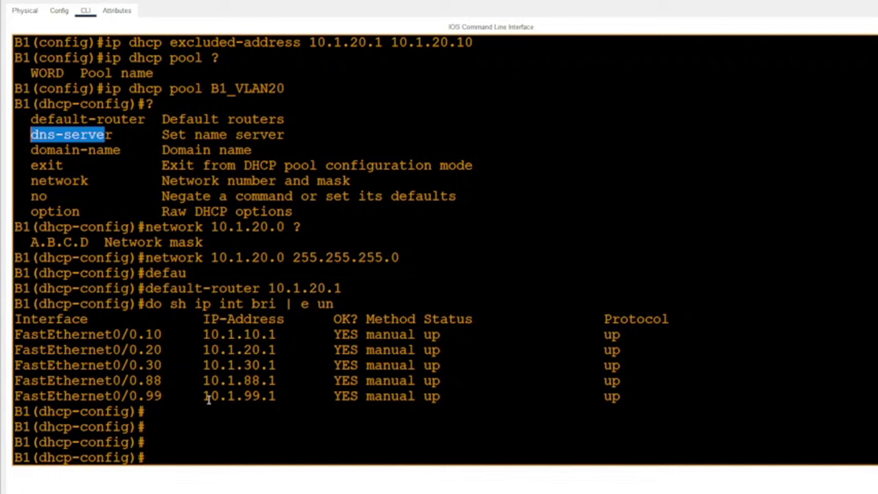
click(275, 265)
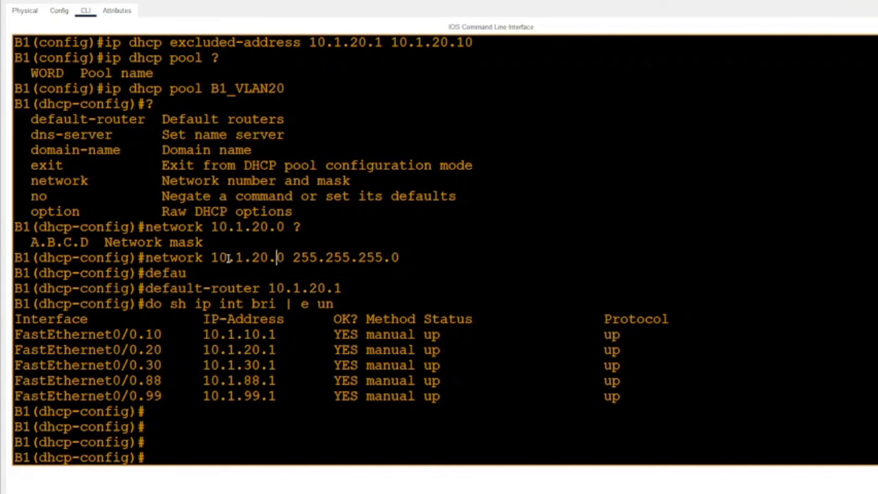
- Leave DHCP configuration mode with end and save router B1's configuration with wr
text(end)
key(Return)
text(wr)
key(Return)
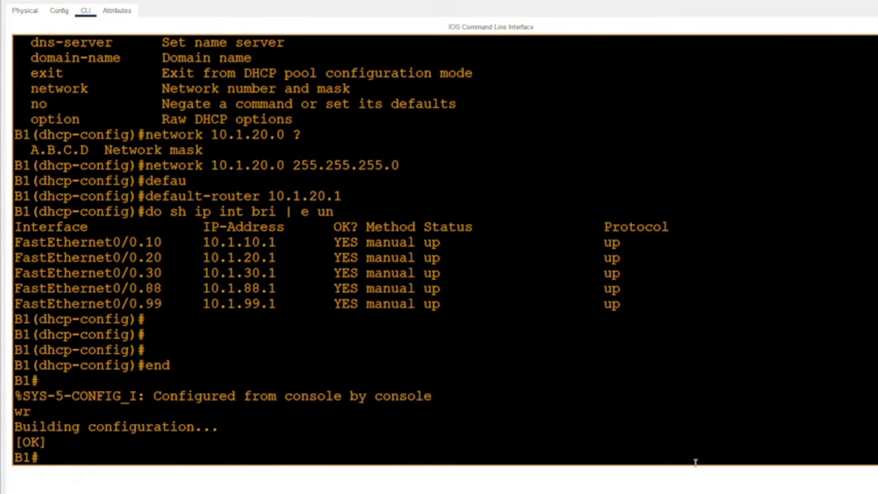
- Review Task 10 Step 2 in the challenge instructions about changing the PCs from static addressing to DHCP
mouse_move(686, 490)
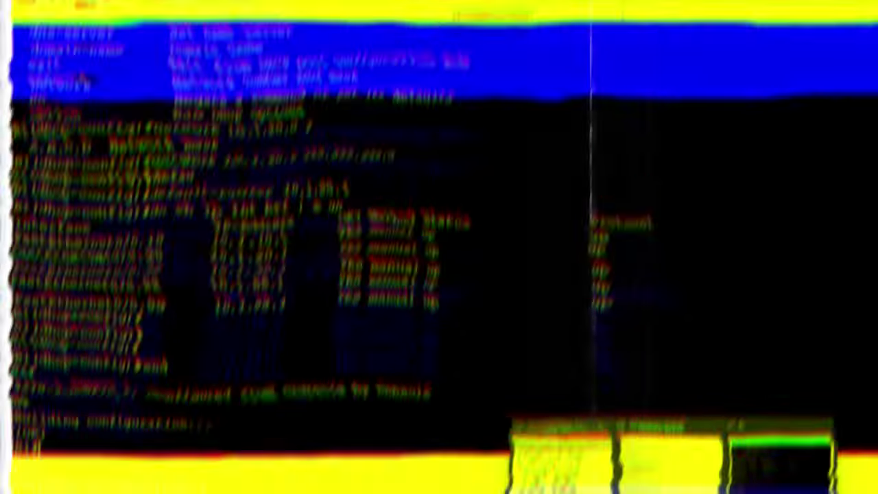
click(672, 467)
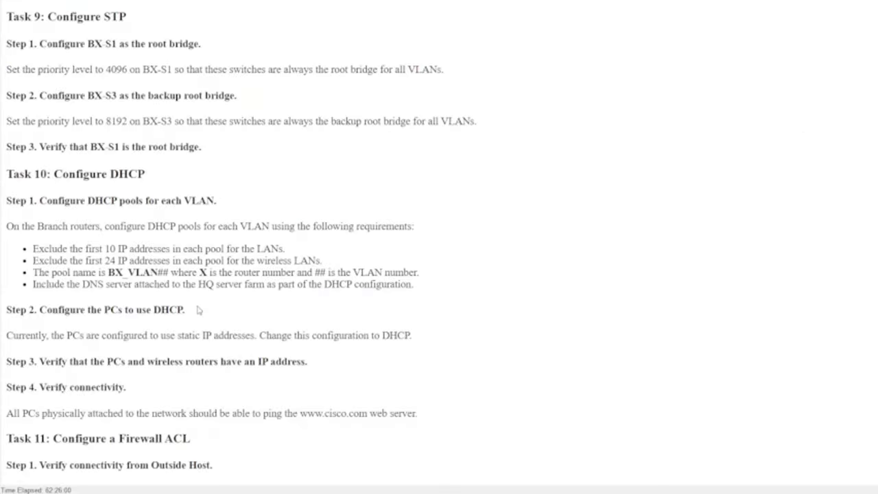
drag(198, 310, 397, 347)
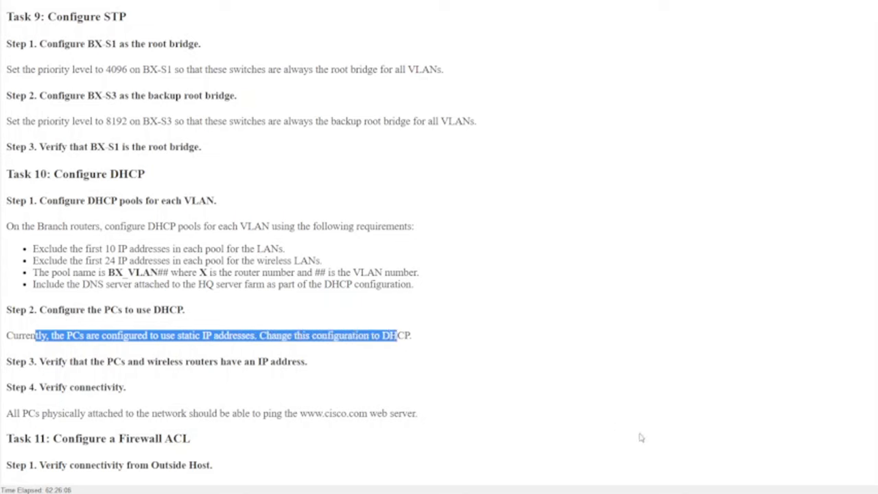
- Return to the network topology and open the FastEthernet0 interface settings of B1-PC2
mouse_move(709, 473)
mouse_move(641, 488)
click(588, 479)
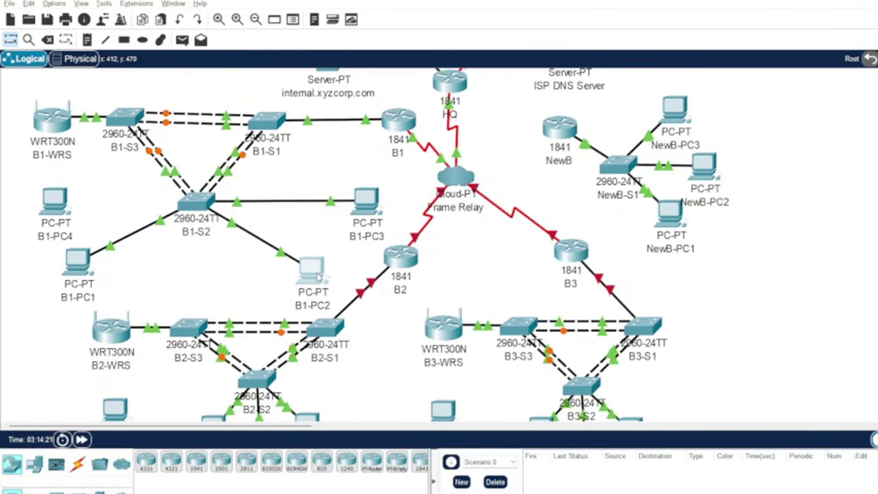
click(318, 274)
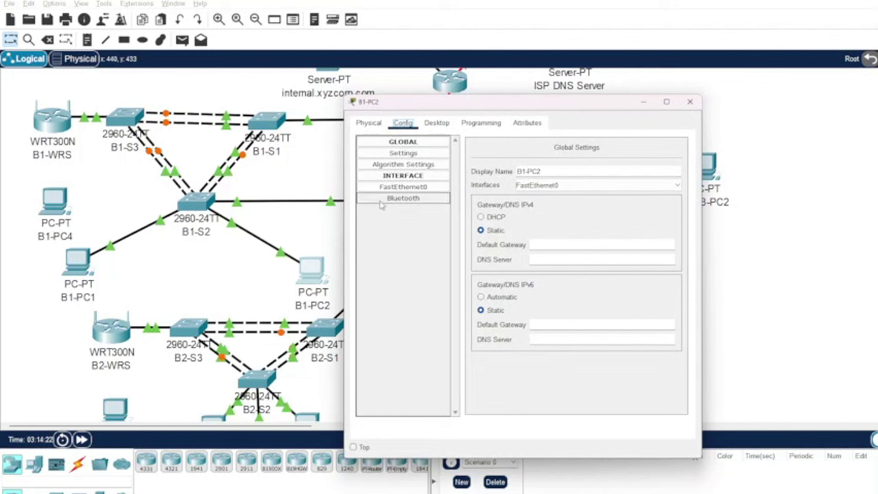
click(398, 189)
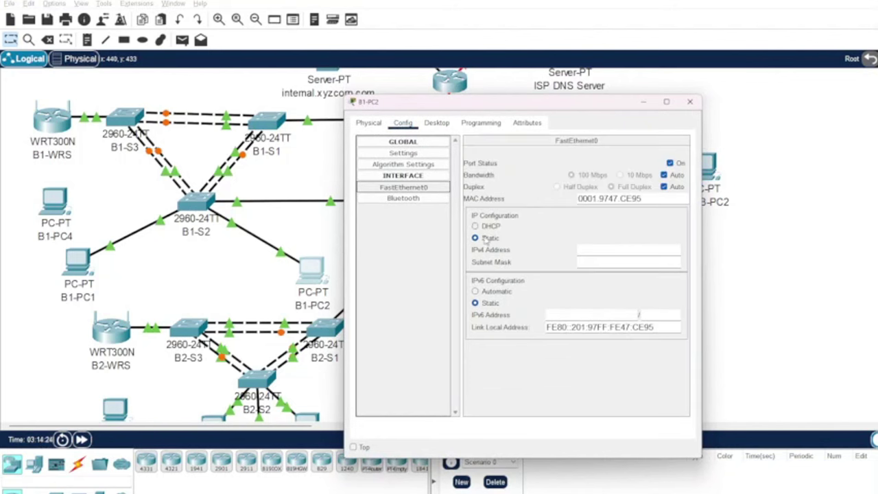
- Give B1-PC2's FastEthernet0 the static IPv4 address 10.1.20.52 with subnet mask 255.255.255.0
click(593, 248)
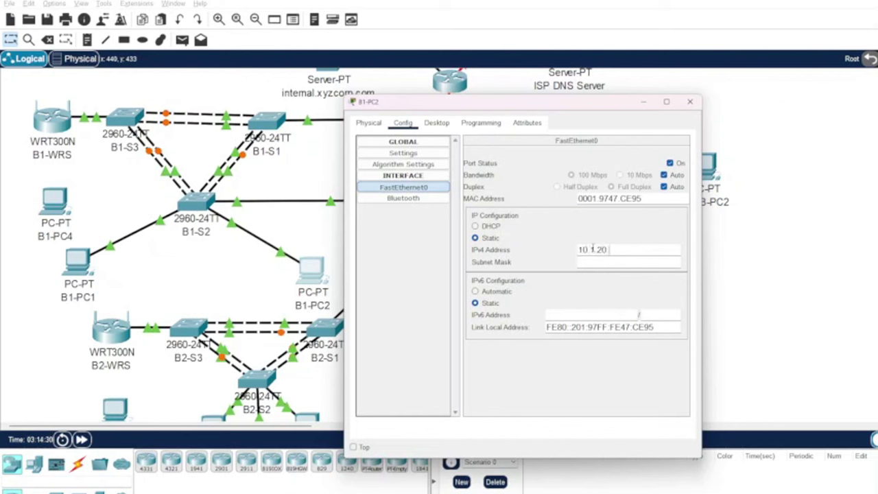
text(10.1.20.52)
key(Tab)
text(255.255.255)
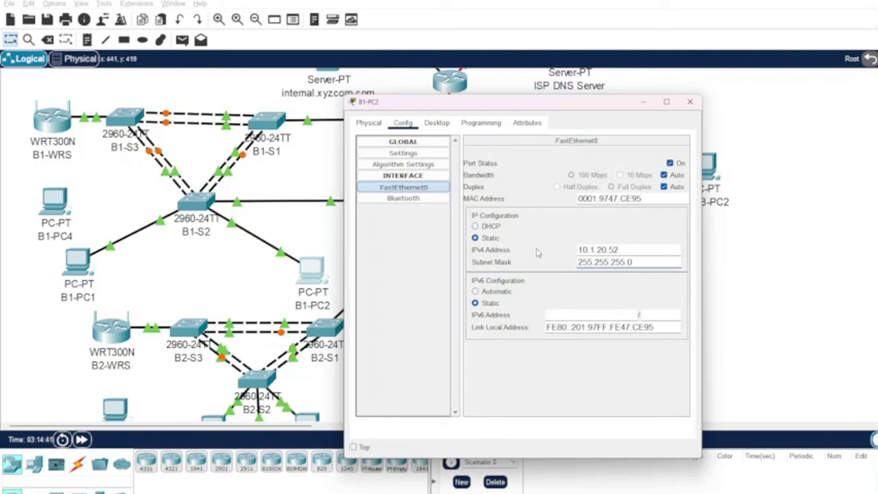
- Switch B1-PC2's FastEthernet0 IPv4 configuration to DHCP and open the PC's Command Prompt in a maximized window
click(475, 227)
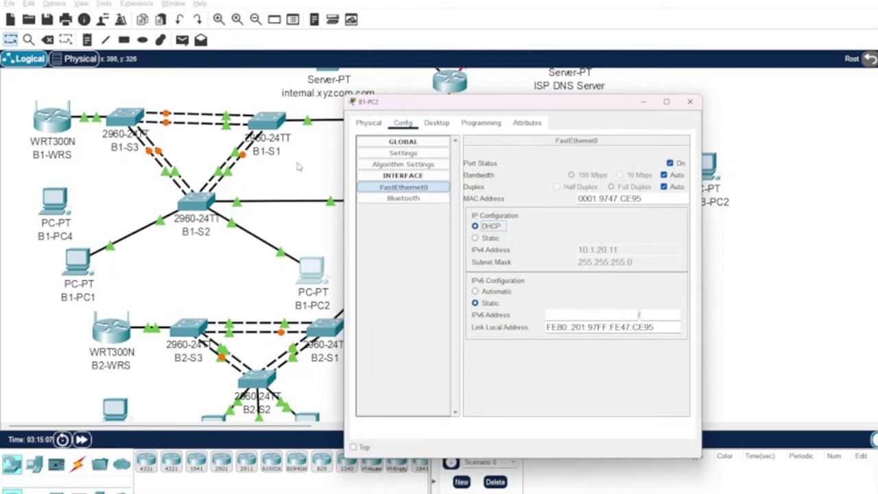
click(435, 122)
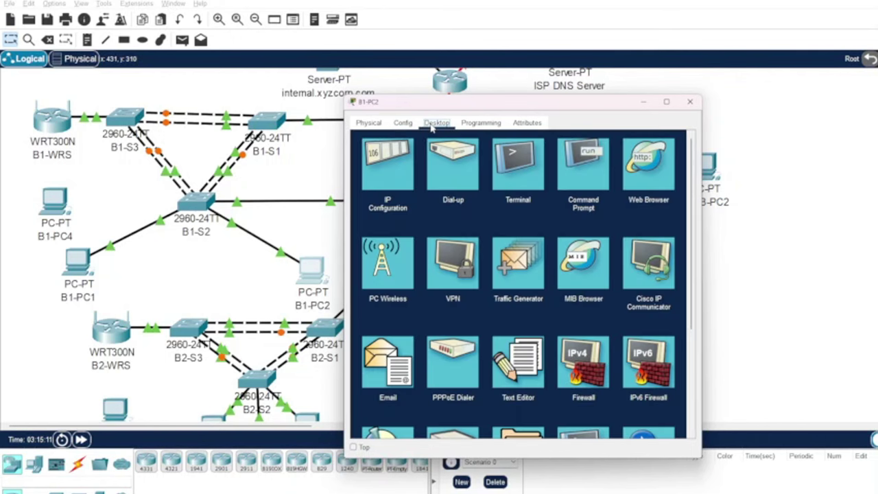
click(580, 174)
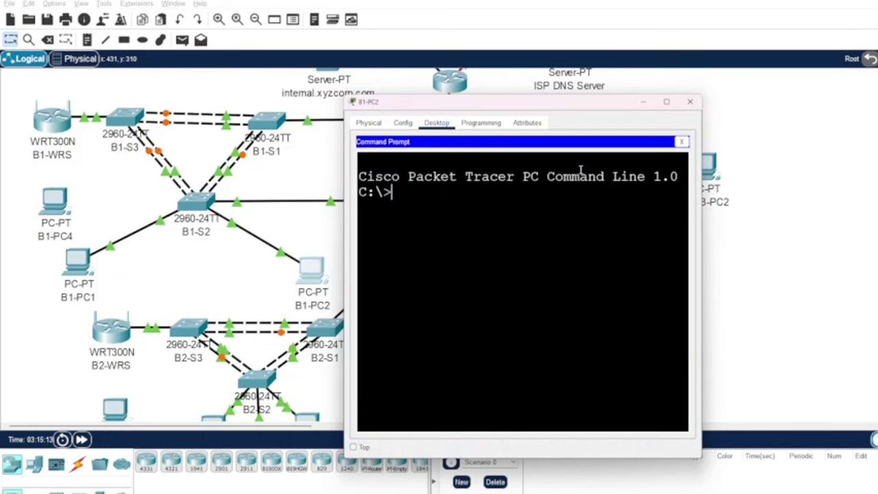
click(666, 102)
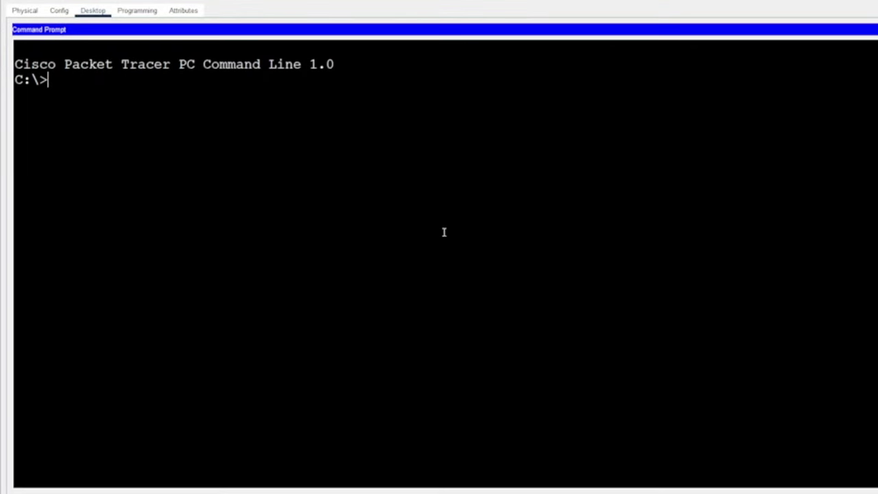